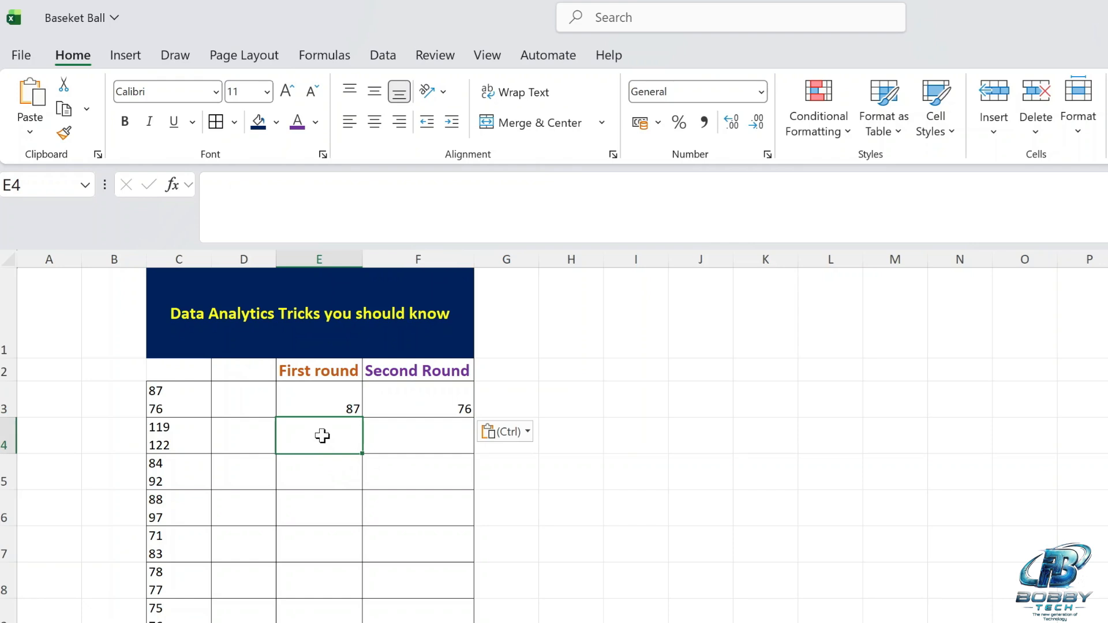
# Undo the last entry of split scores in E3:F3.
pyautogui.click(334, 402)
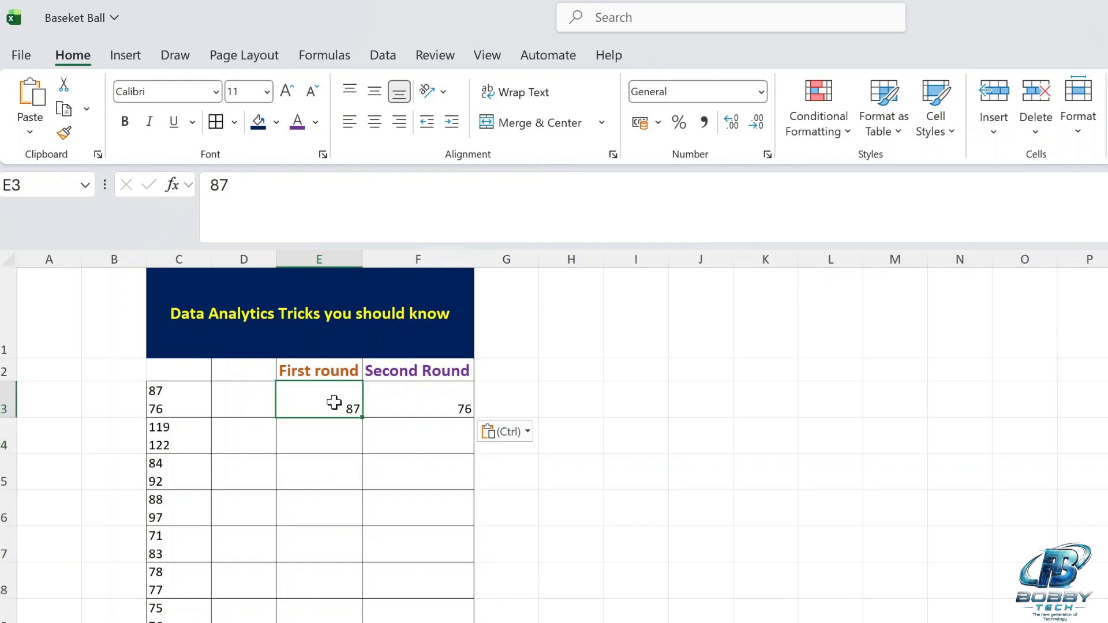
pyautogui.hotkey('ctrl', 'z')
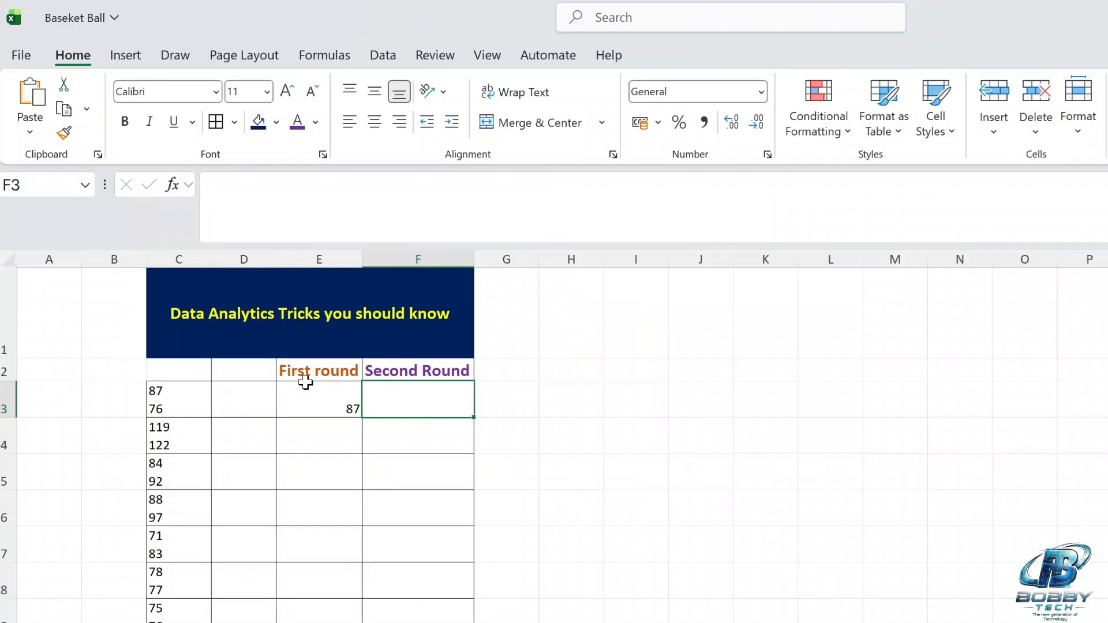
# Split the scores in C3 by a space delimiter, entering =TEXTSPLIT(C3," ") in E3.
pyautogui.click(309, 387)
pyautogui.write('=T')
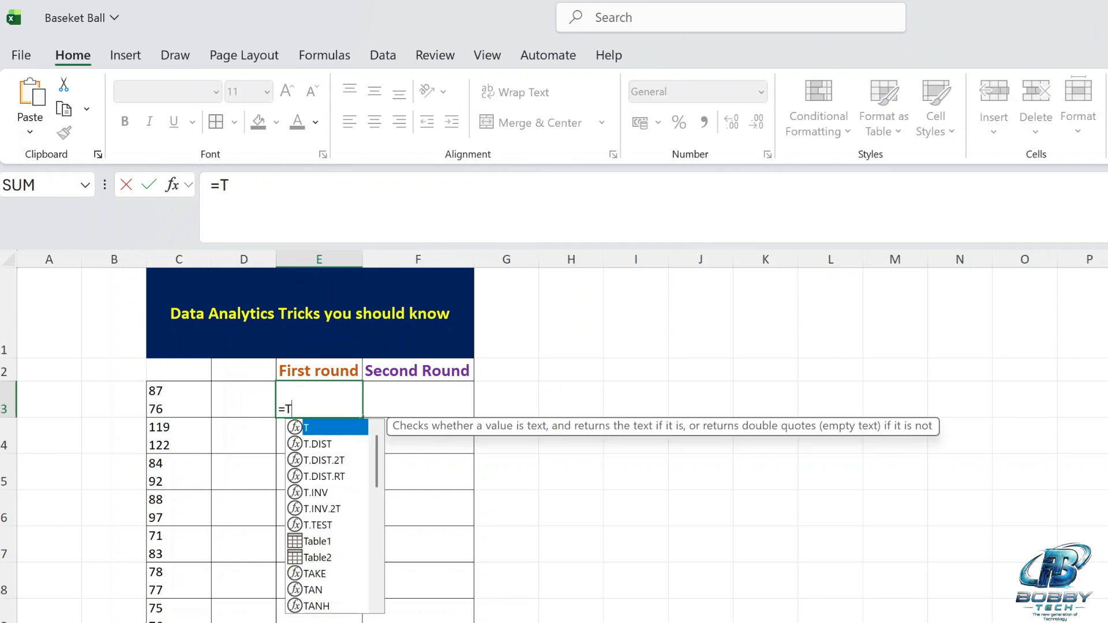
pyautogui.write('extsplit(')
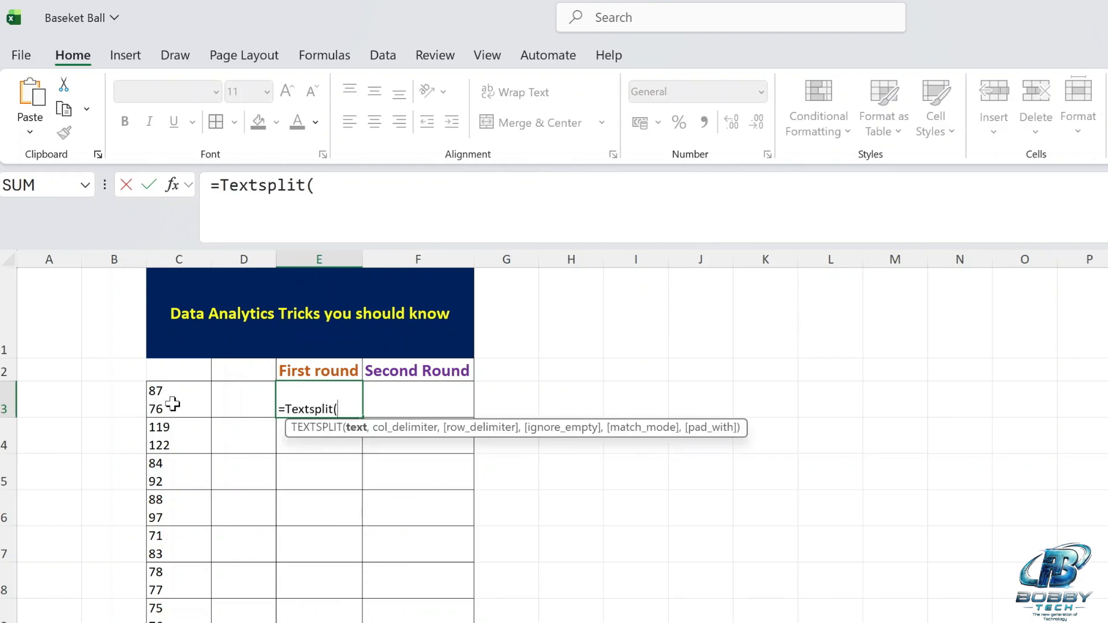
pyautogui.click(173, 404)
pyautogui.write(',')
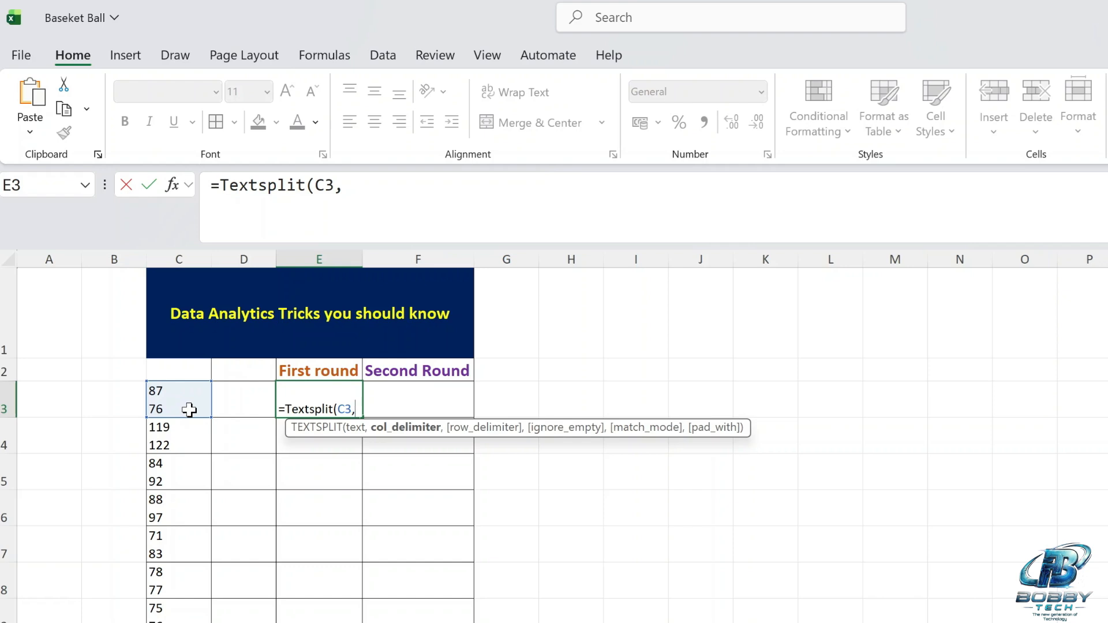
pyautogui.write('" ",')
pyautogui.press('BackSpace')
pyautogui.write(')')
pyautogui.press('Return')
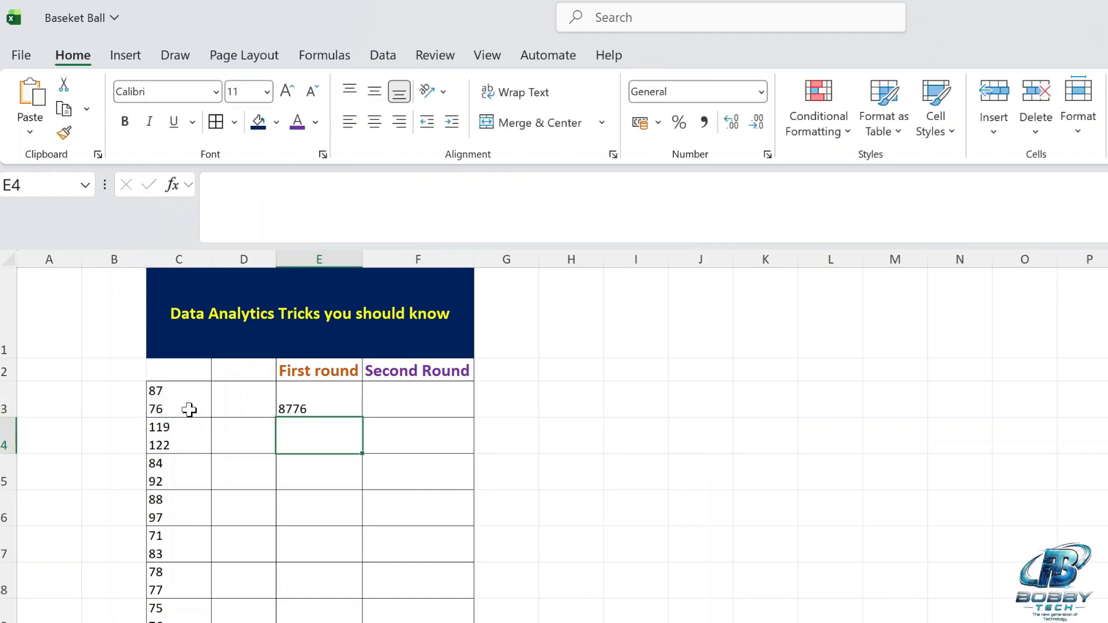
# Change the delimiter in the E3 TEXTSPLIT formula to a comma.
pyautogui.click(326, 396)
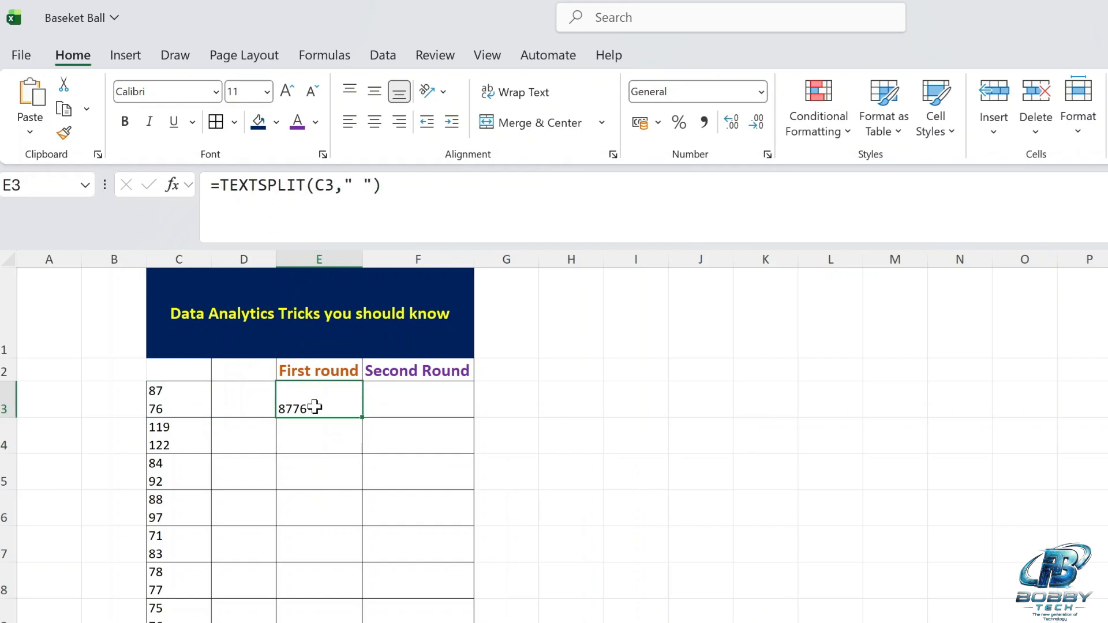
pyautogui.press('F2')
pyautogui.press('Left')
pyautogui.press('Left')
pyautogui.press('BackSpace')
pyautogui.write(',')
pyautogui.press('Return')
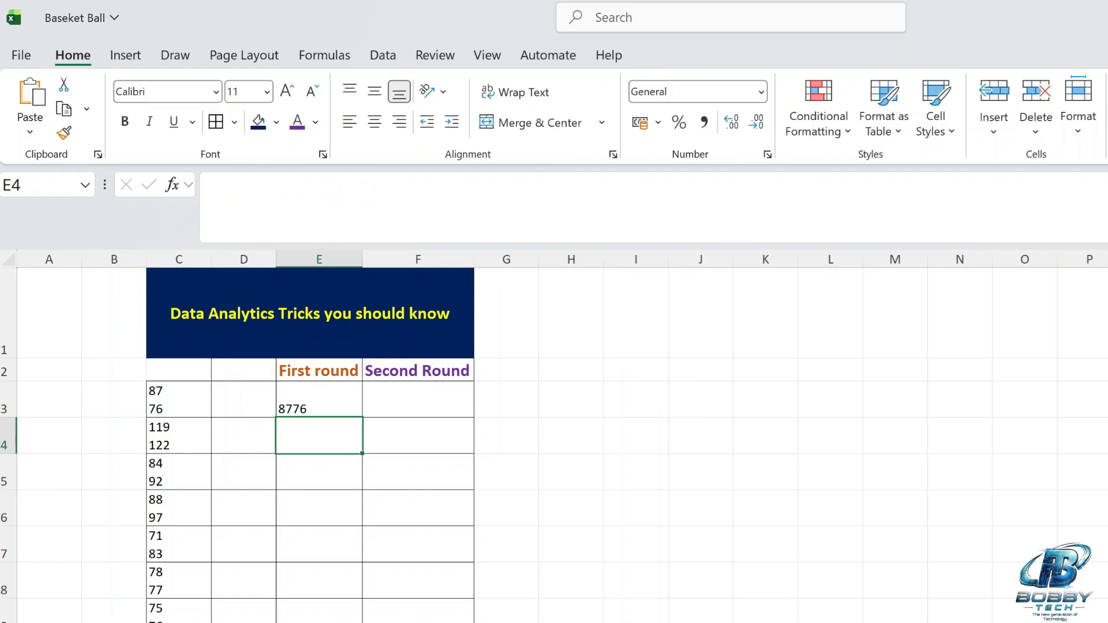
# Replace the line break in C3 with a space so the cell reads 87 76.
pyautogui.click(333, 395)
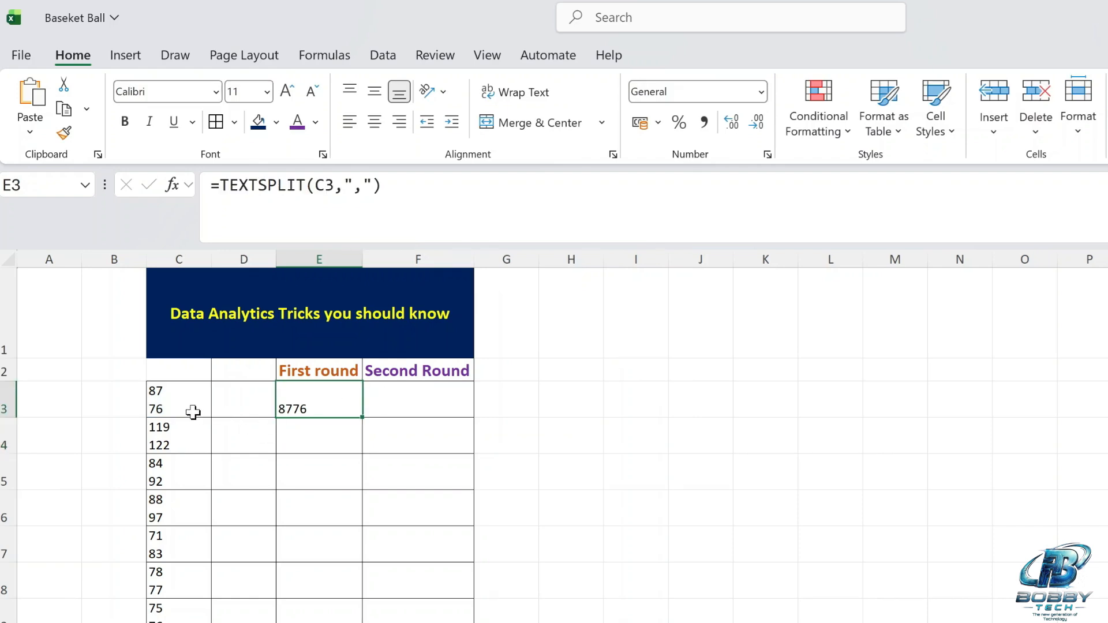
pyautogui.click(167, 398)
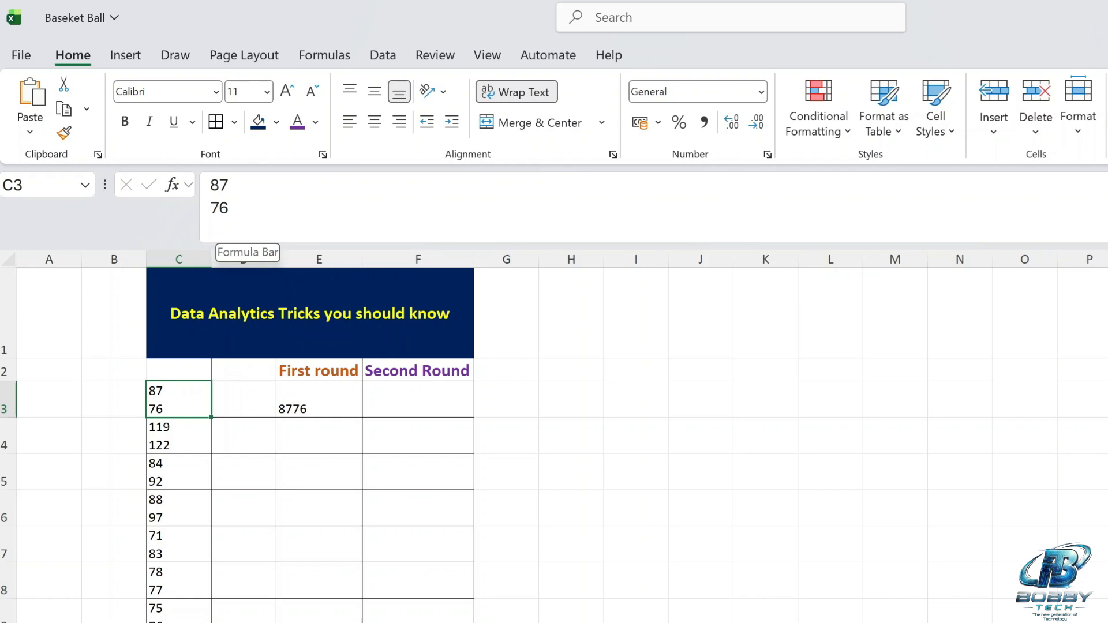
pyautogui.click(211, 208)
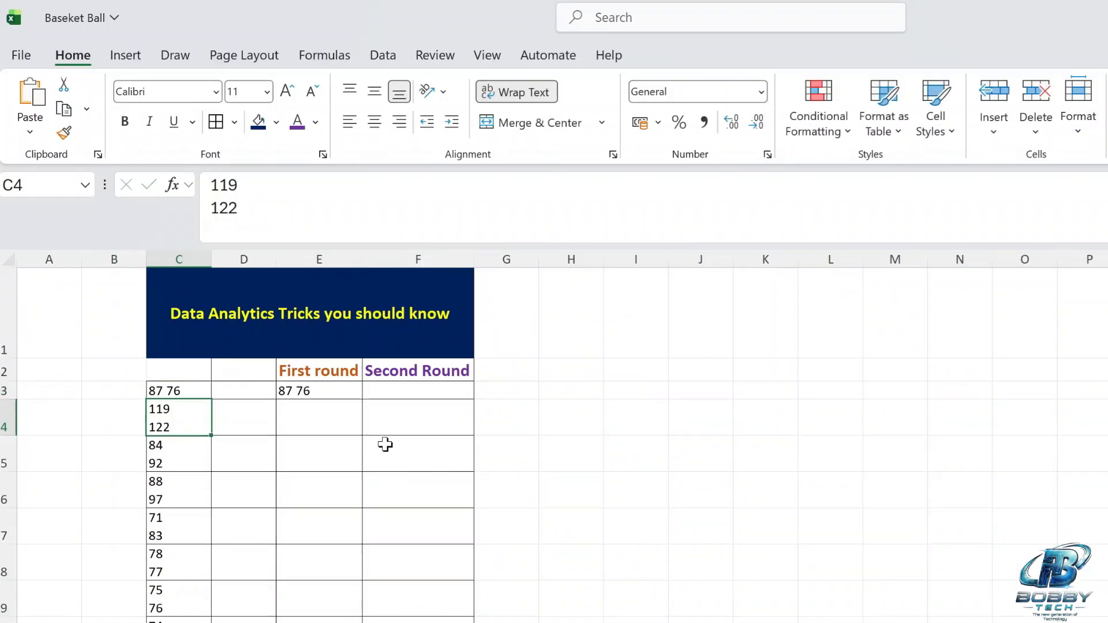
# Change the E3 formula's delimiter to a space, giving =TEXTSPLIT(C3," ").
pyautogui.click(319, 391)
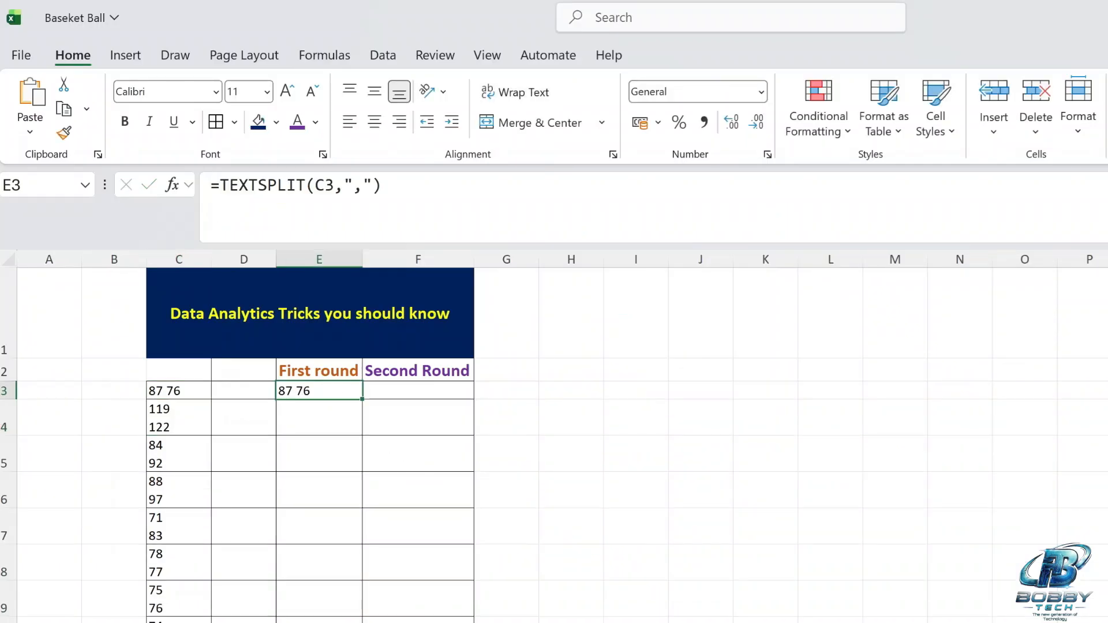
pyautogui.press('F2')
pyautogui.press('Return')
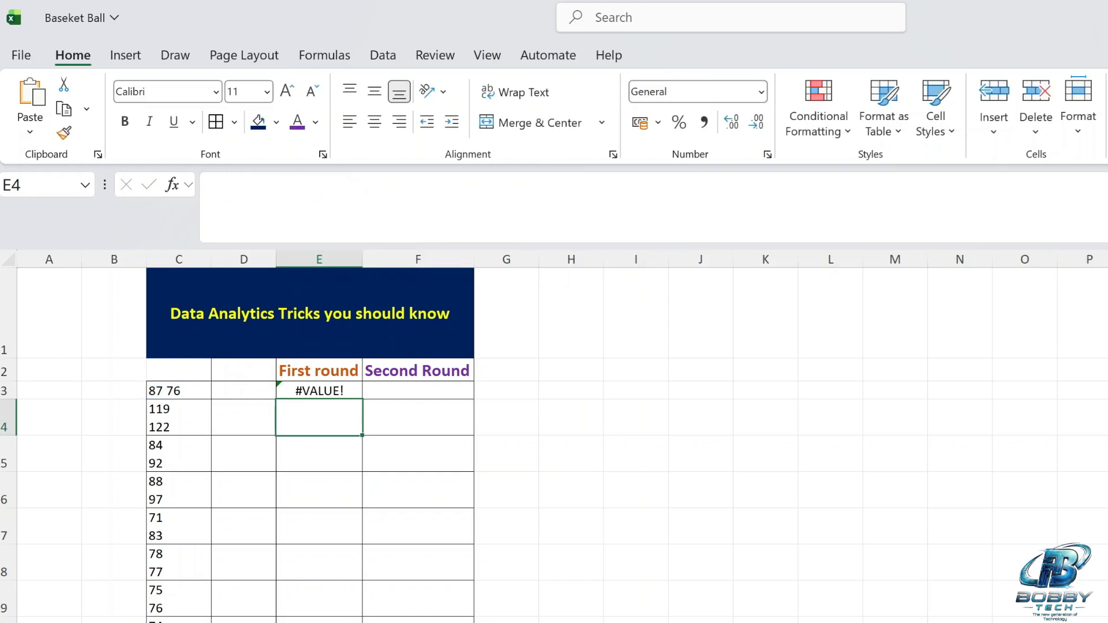
pyautogui.click(322, 392)
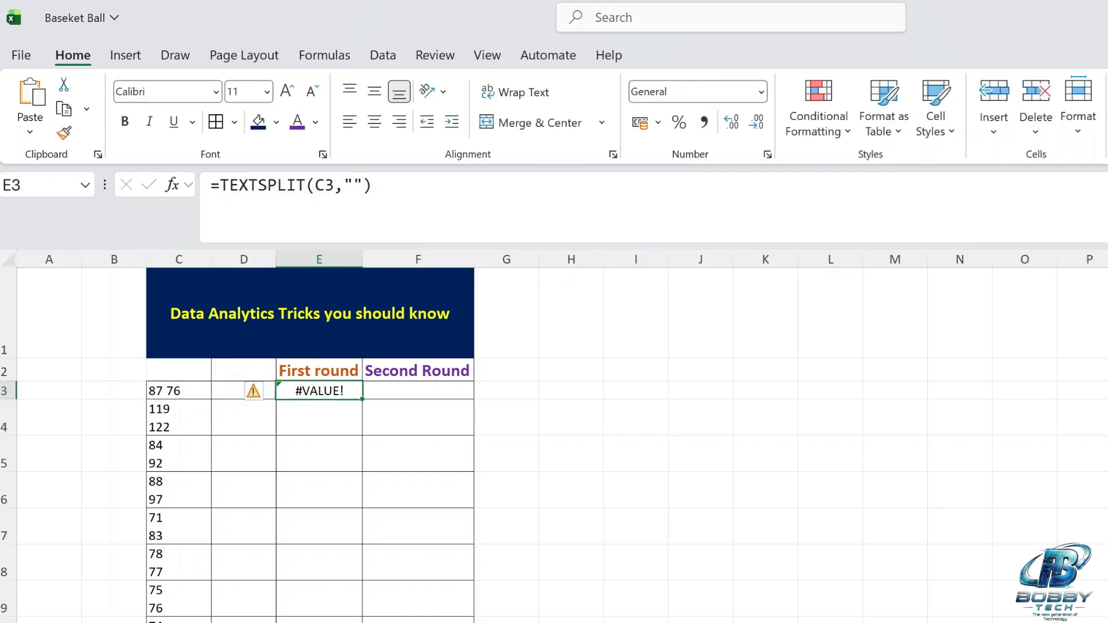
pyautogui.click(353, 185)
pyautogui.press('Return')
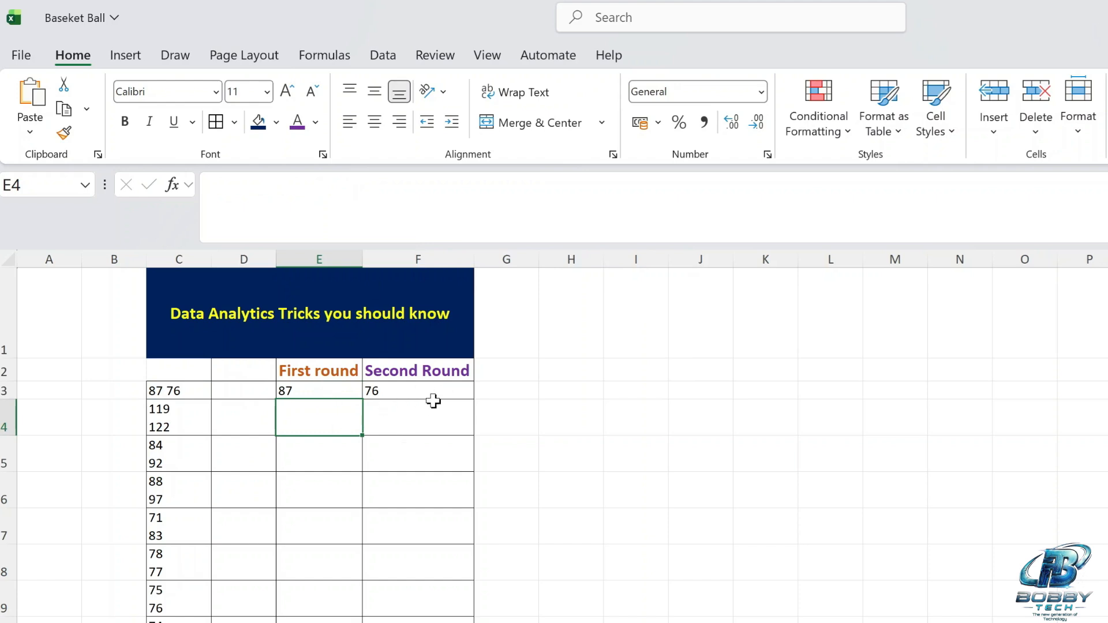
# Fill the TEXTSPLIT formula from E3 down to E6.
pyautogui.click(358, 392)
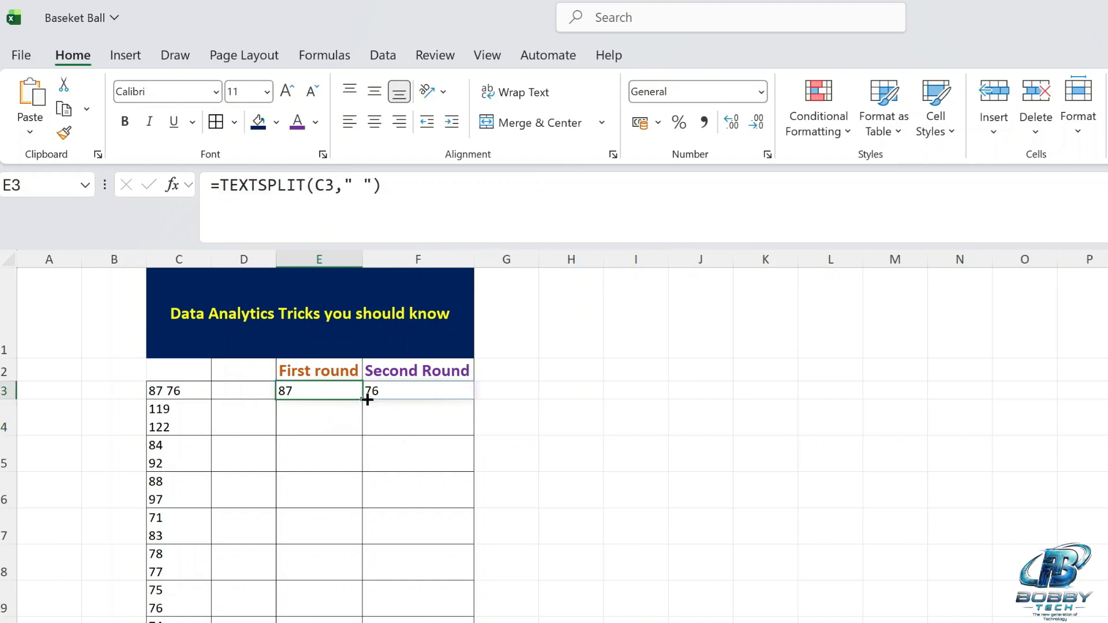
pyautogui.moveTo(364, 400); pyautogui.dragTo(366, 500)
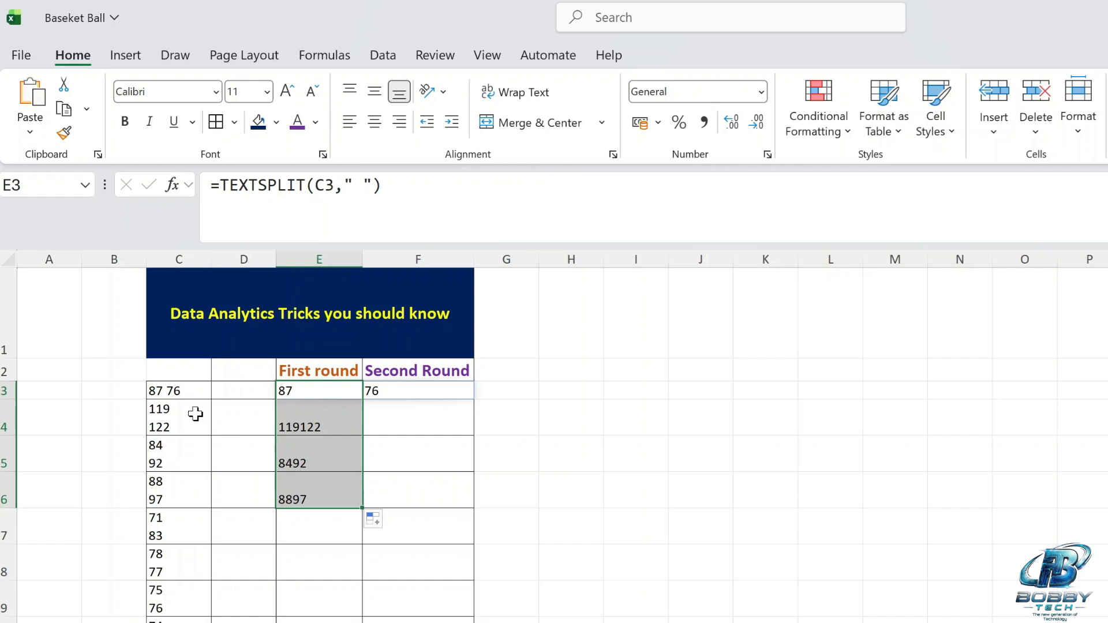
pyautogui.click(315, 417)
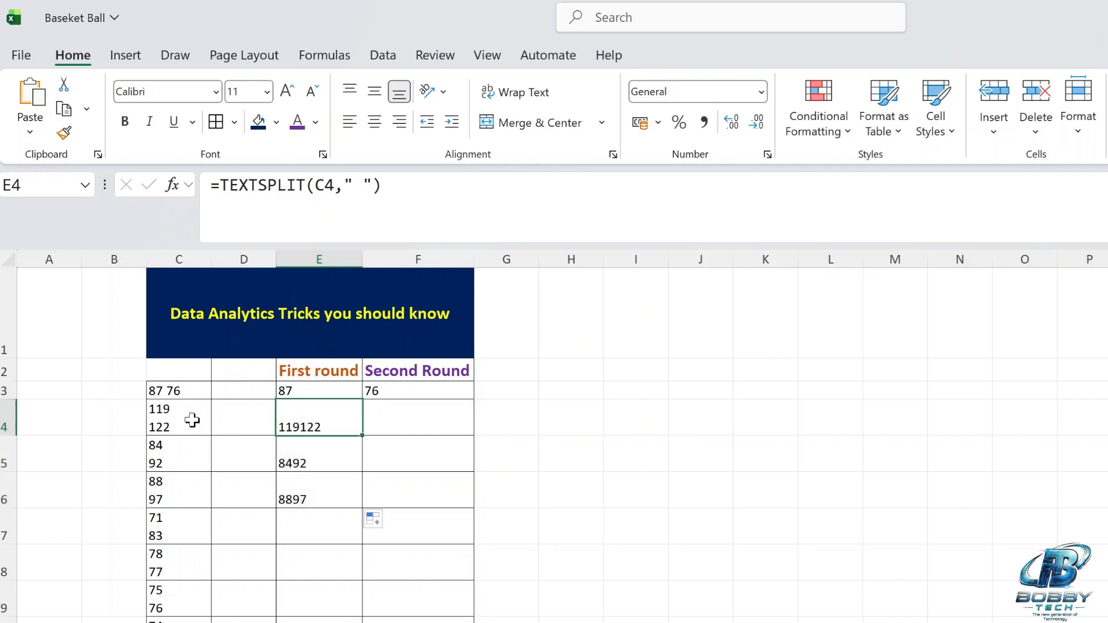
# Replace the line breaks in C4, C5 and C6 with spaces: 119 122, 84 92 and 88 97.
pyautogui.click(158, 431)
pyautogui.click(212, 208)
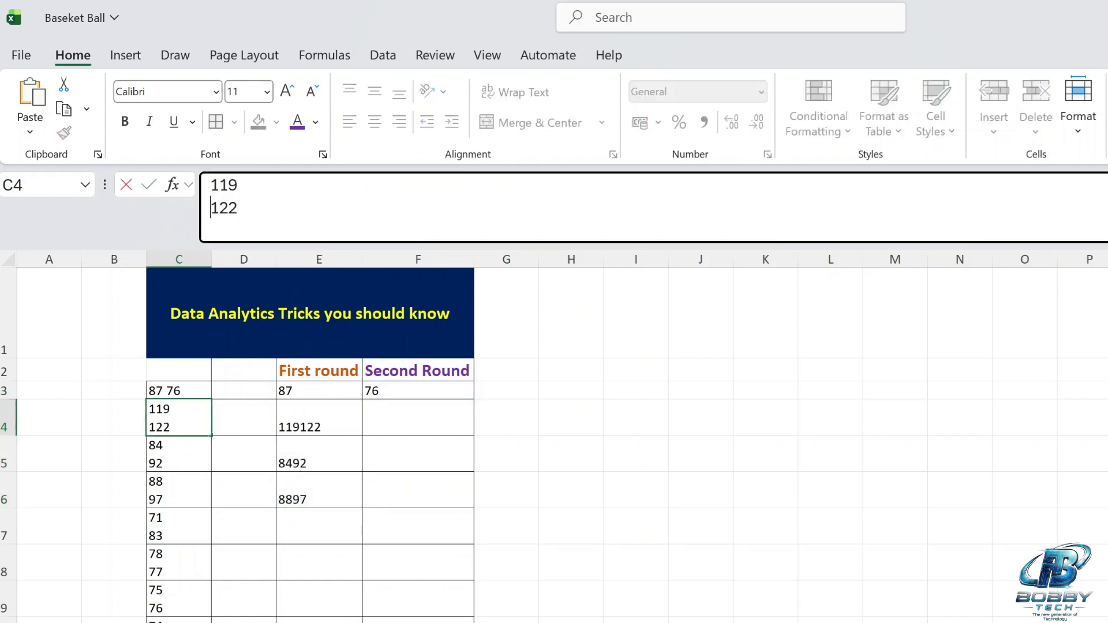
pyautogui.press('BackSpace')
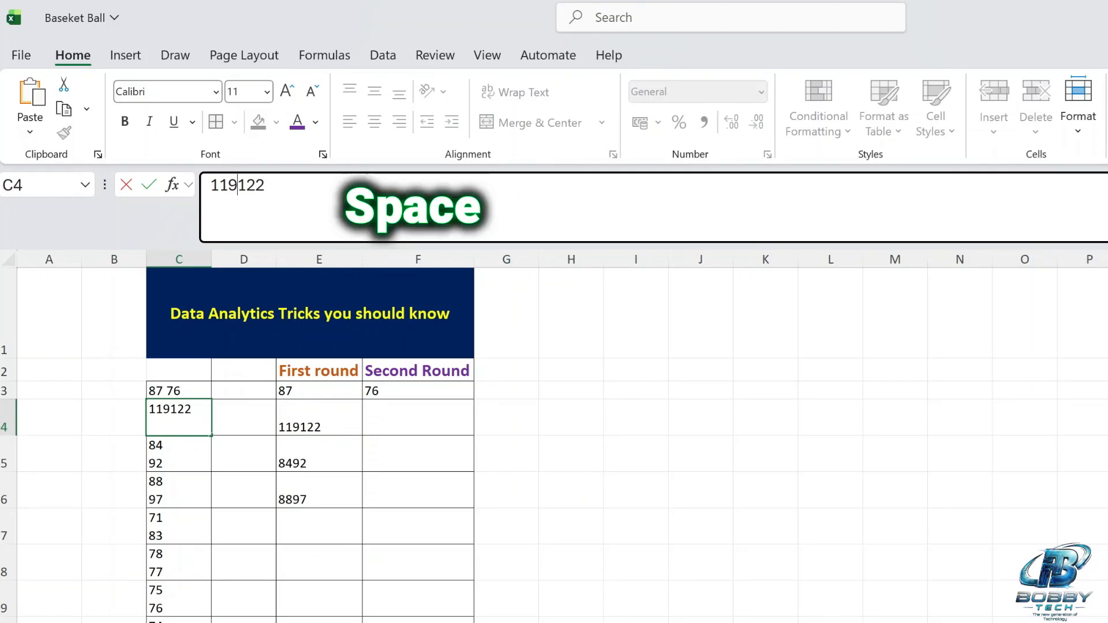
pyautogui.press('Return')
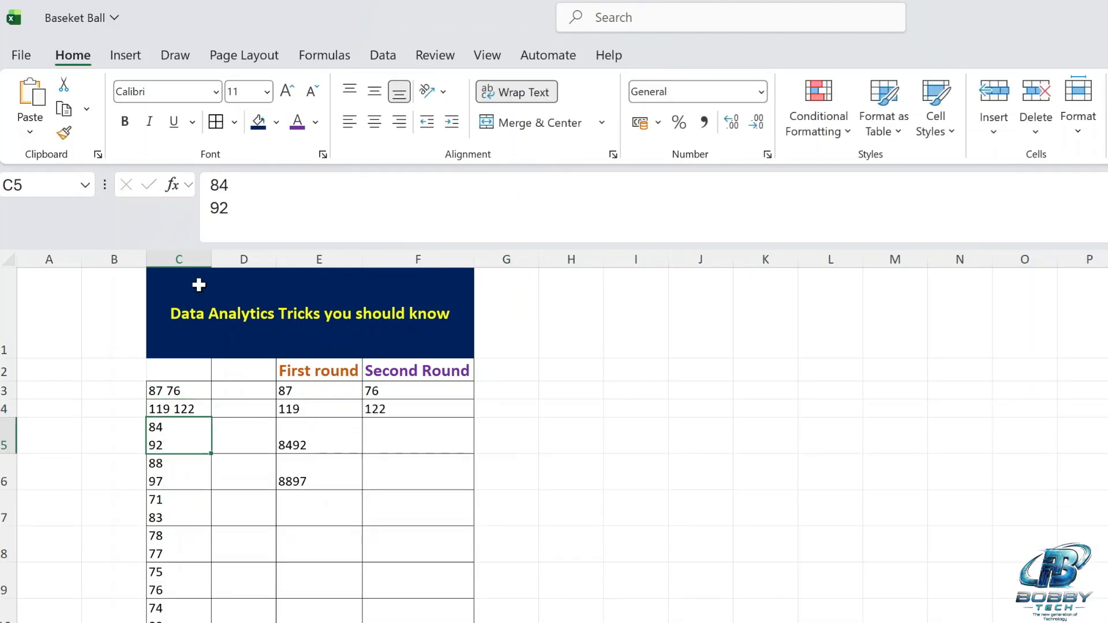
pyautogui.click(211, 208)
pyautogui.press('BackSpace')
pyautogui.press('Return')
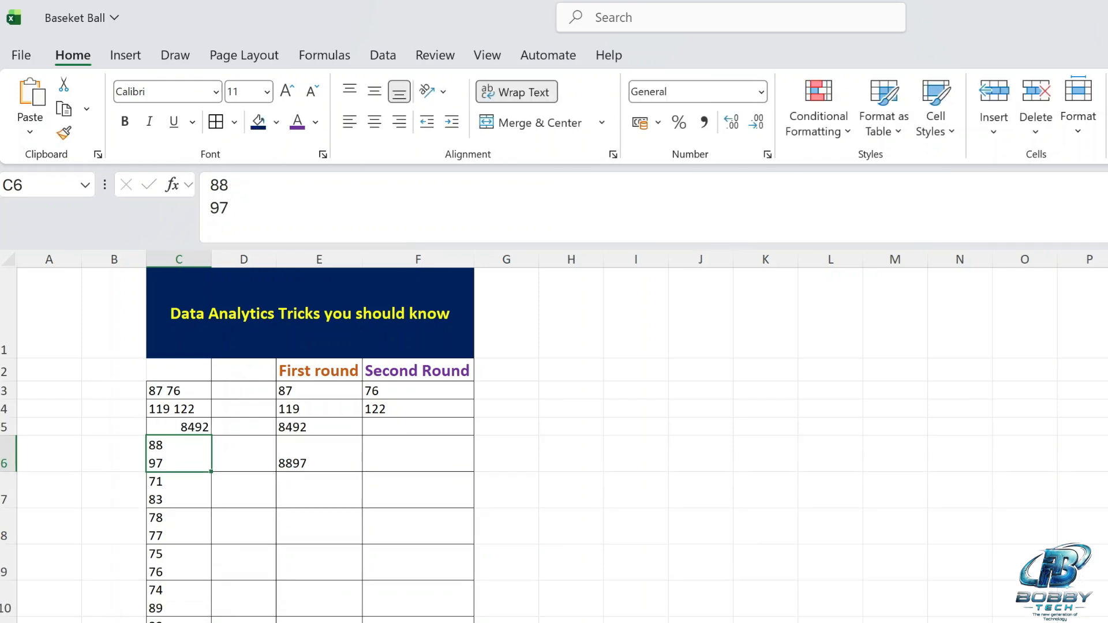
pyautogui.click(184, 427)
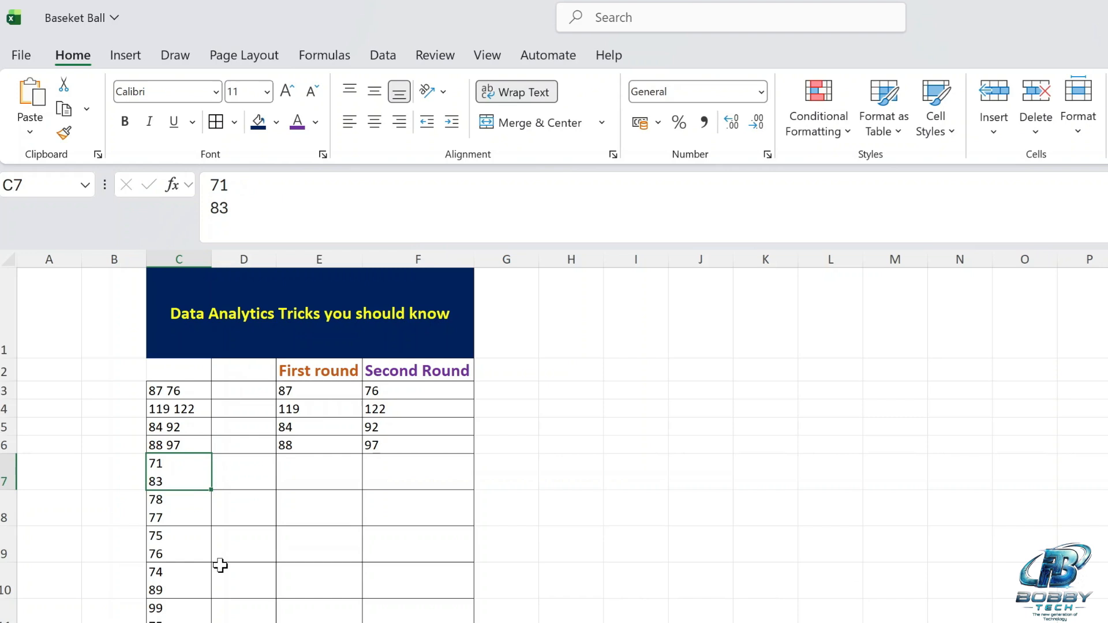
# Clear the split results from E3:F6 under First round and Second Round.
pyautogui.scroll(-7, 219, 564)
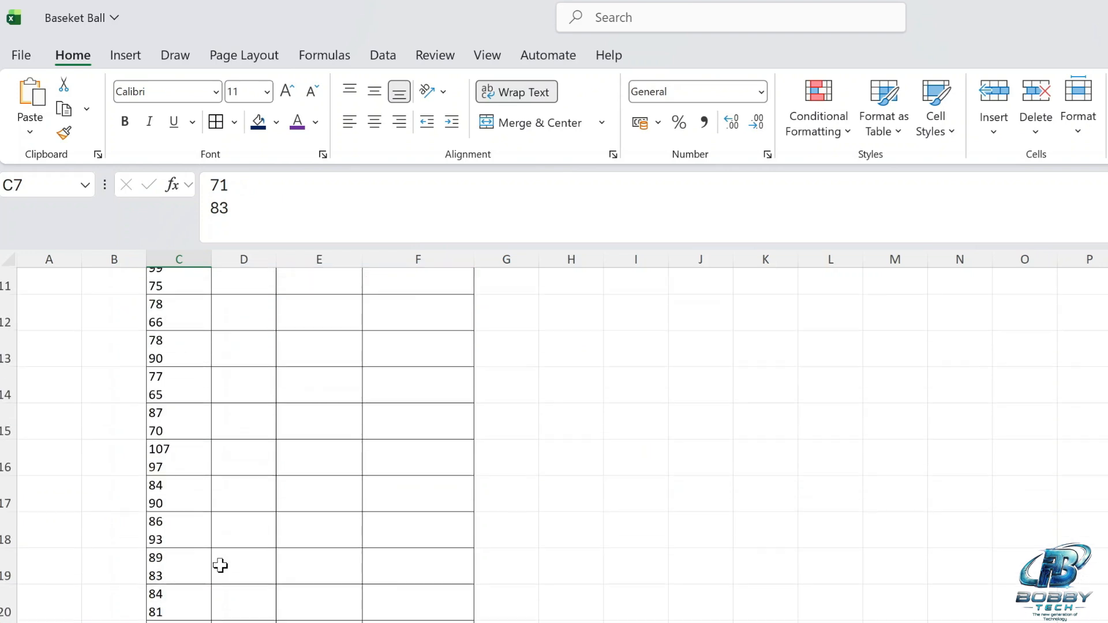
pyautogui.scroll(-12, 220, 565)
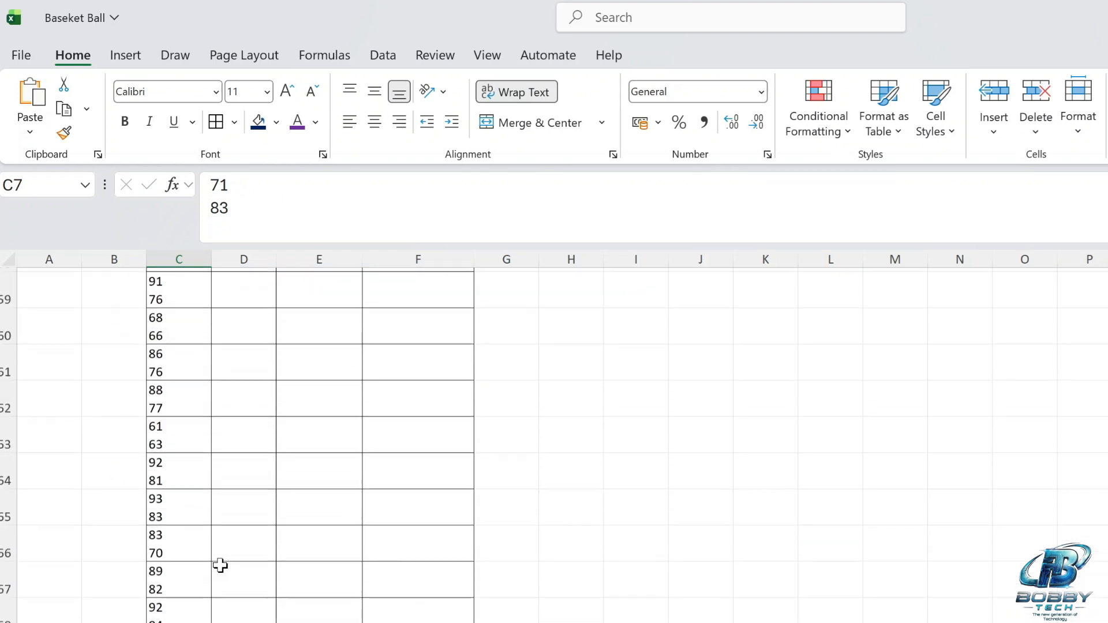
pyautogui.scroll(19, 219, 566)
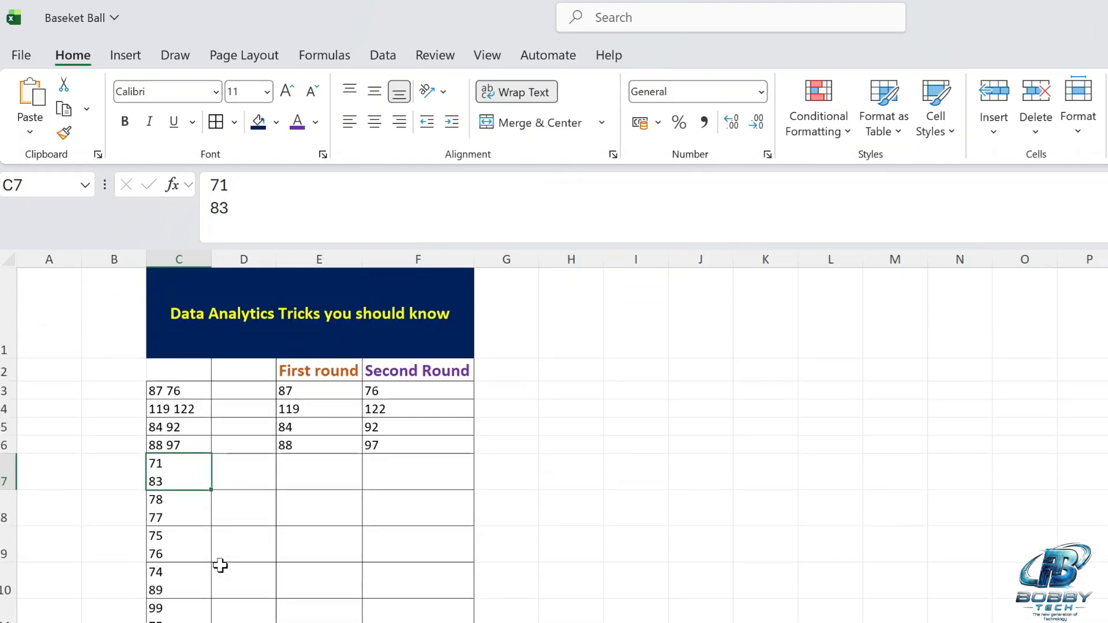
pyautogui.moveTo(297, 391); pyautogui.dragTo(407, 449)
pyautogui.press('Delete')
pyautogui.press('Home')
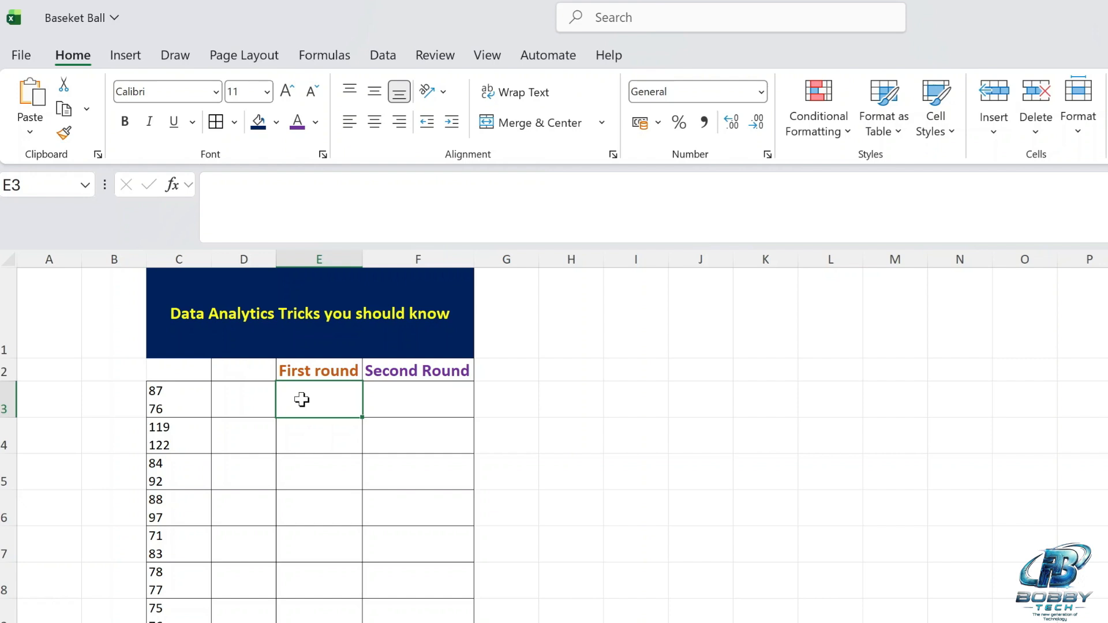
# Enter the formula =INDEX(TEXTSPLIT(C3,CHAR(10)),1) in E3 under First round.
pyautogui.write('=Index')
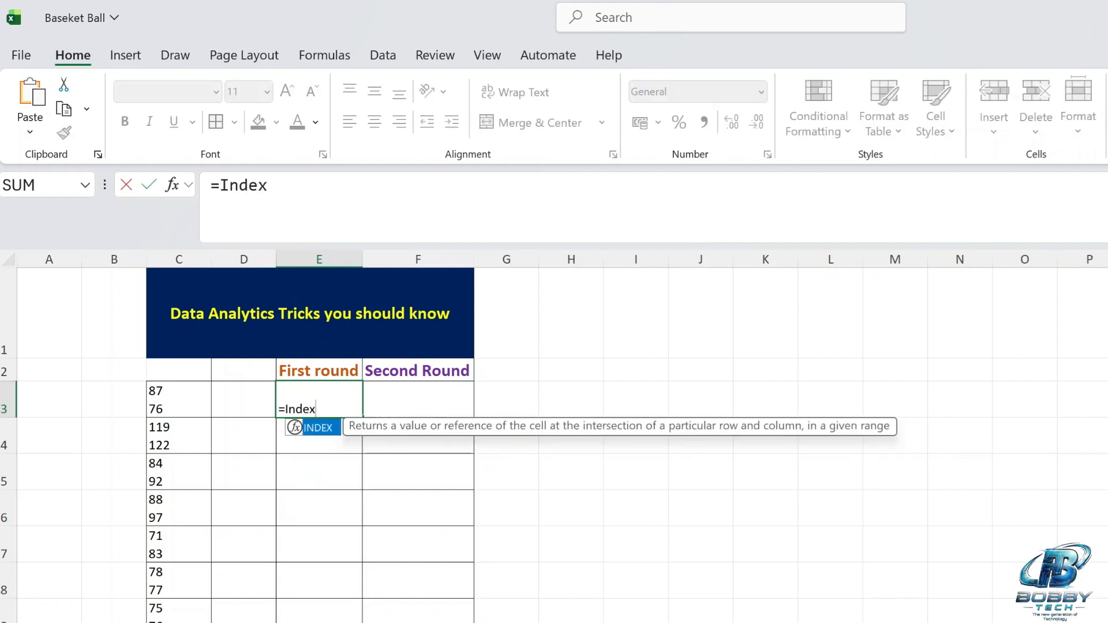
pyautogui.write('(Tect')
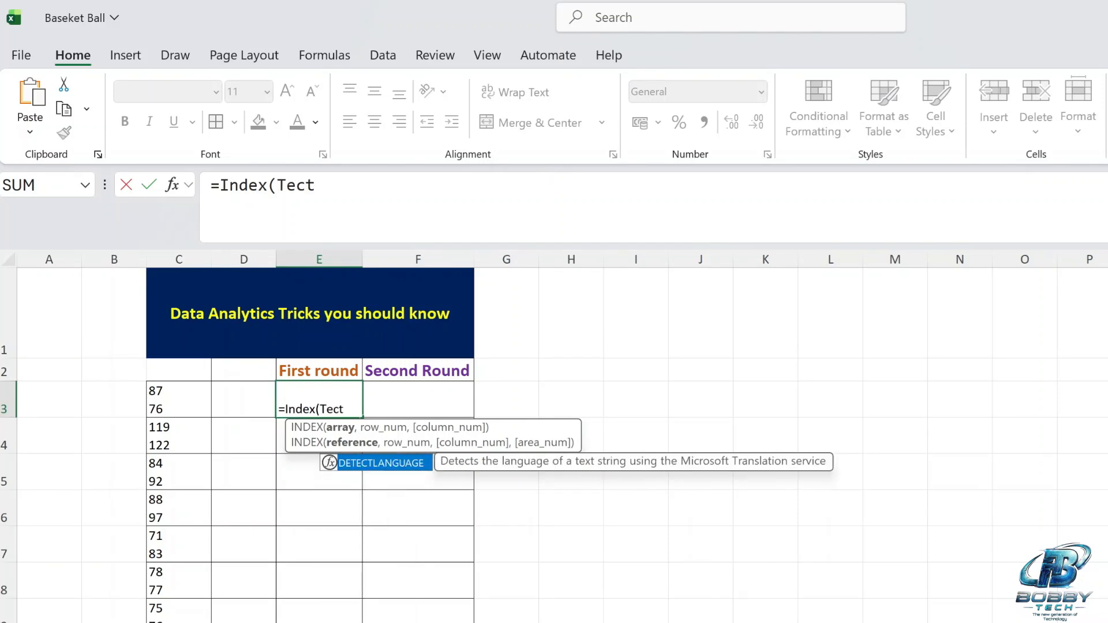
pyautogui.press('BackSpace')
pyautogui.write('xt')
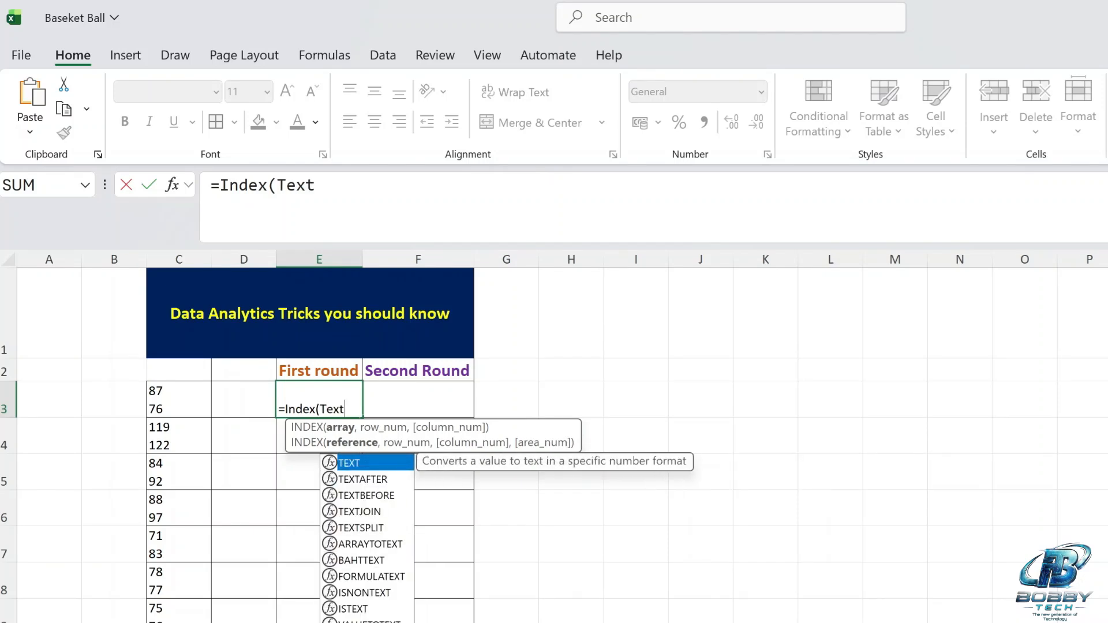
pyautogui.write('split(')
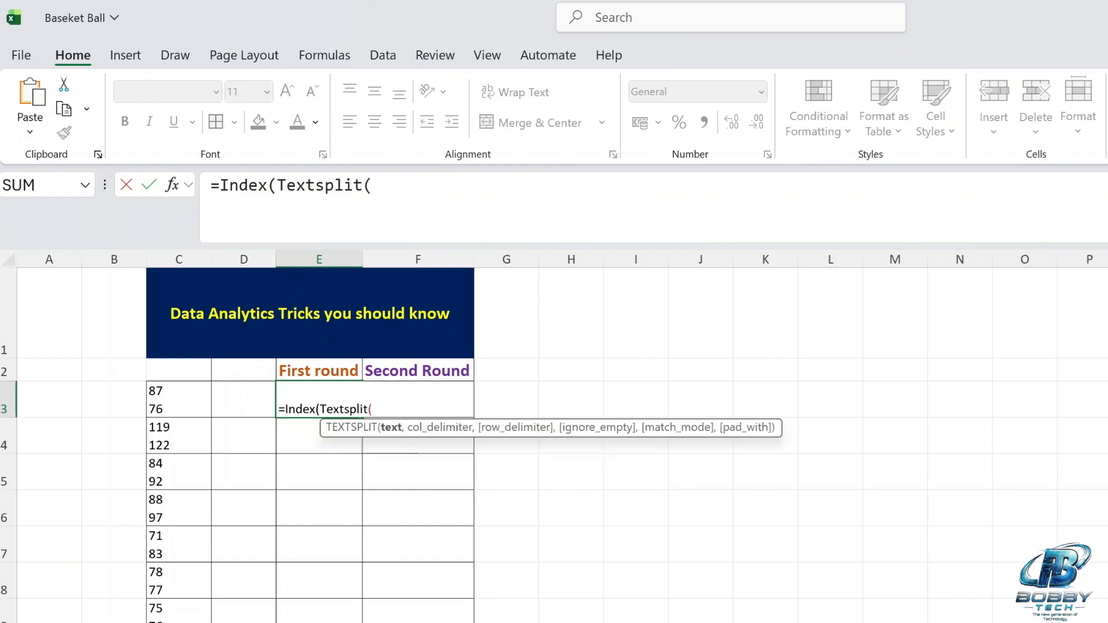
pyautogui.click(183, 401)
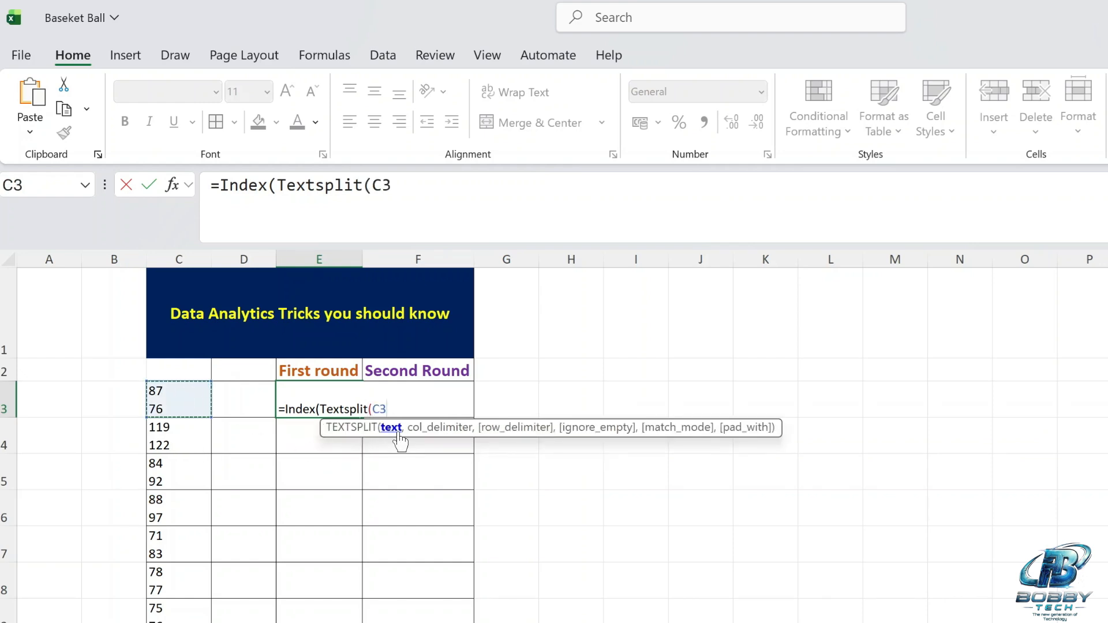
pyautogui.write(',')
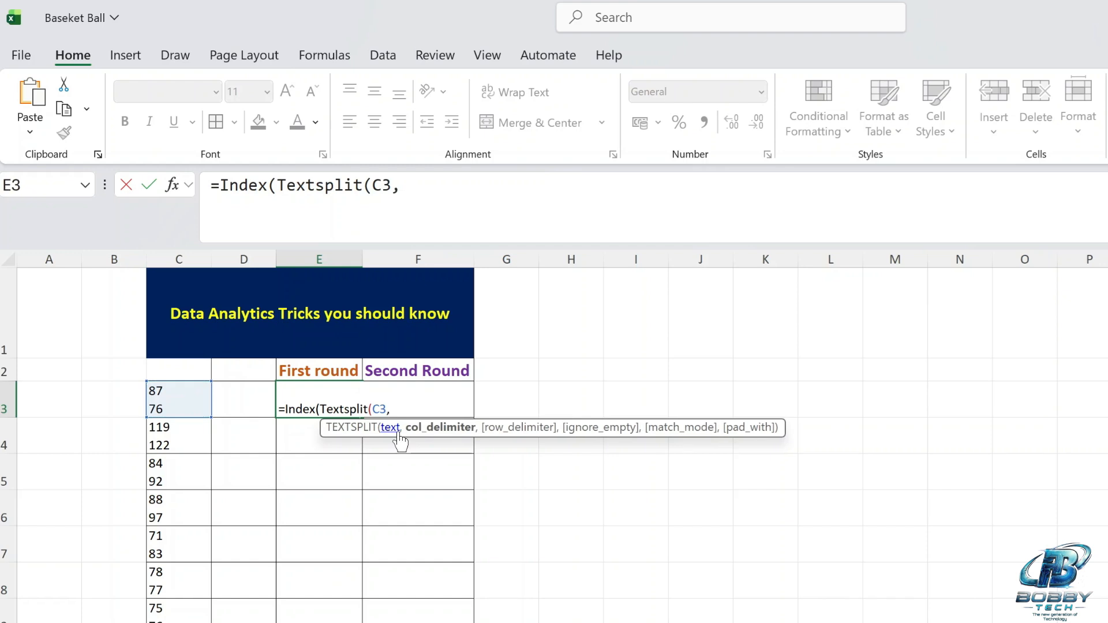
pyautogui.write('Cha')
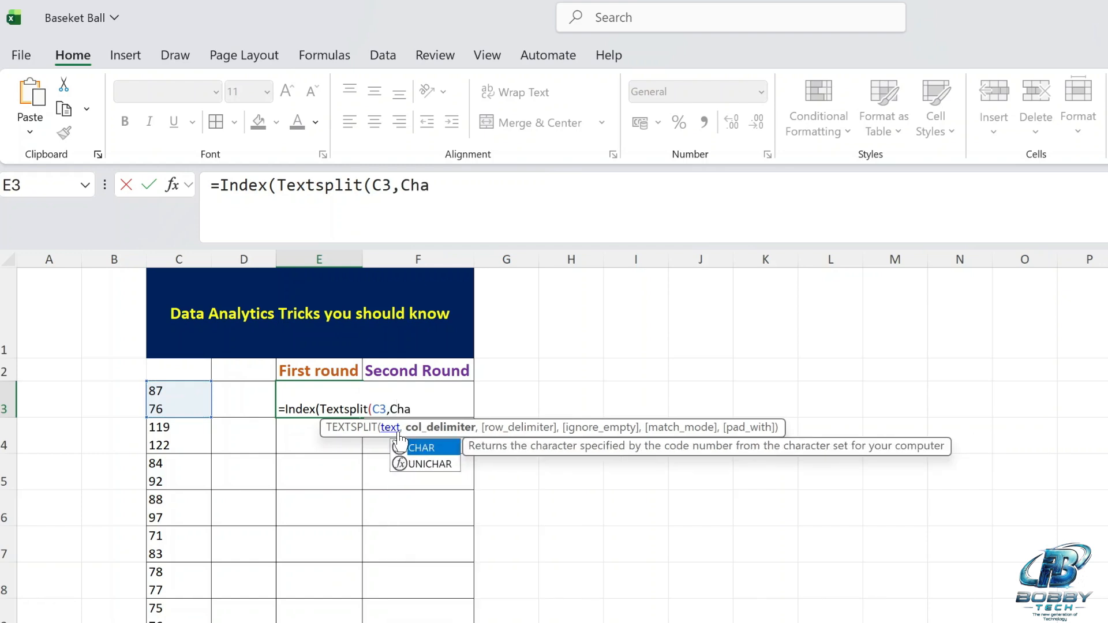
pyautogui.write('r(')
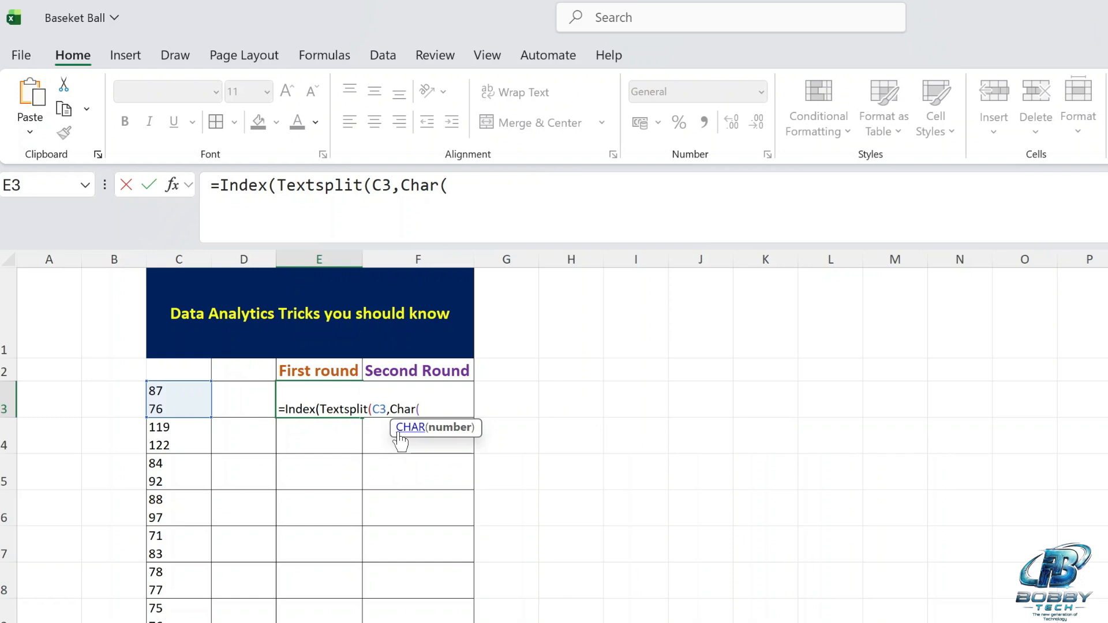
pyautogui.write('10')
pyautogui.write('),')
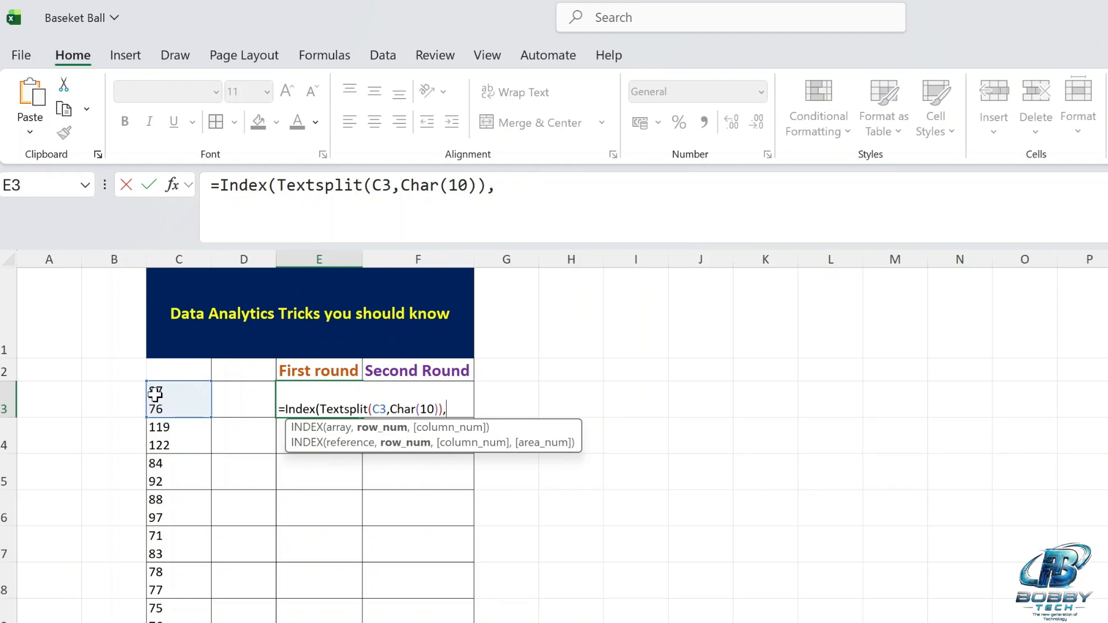
pyautogui.write('1)')
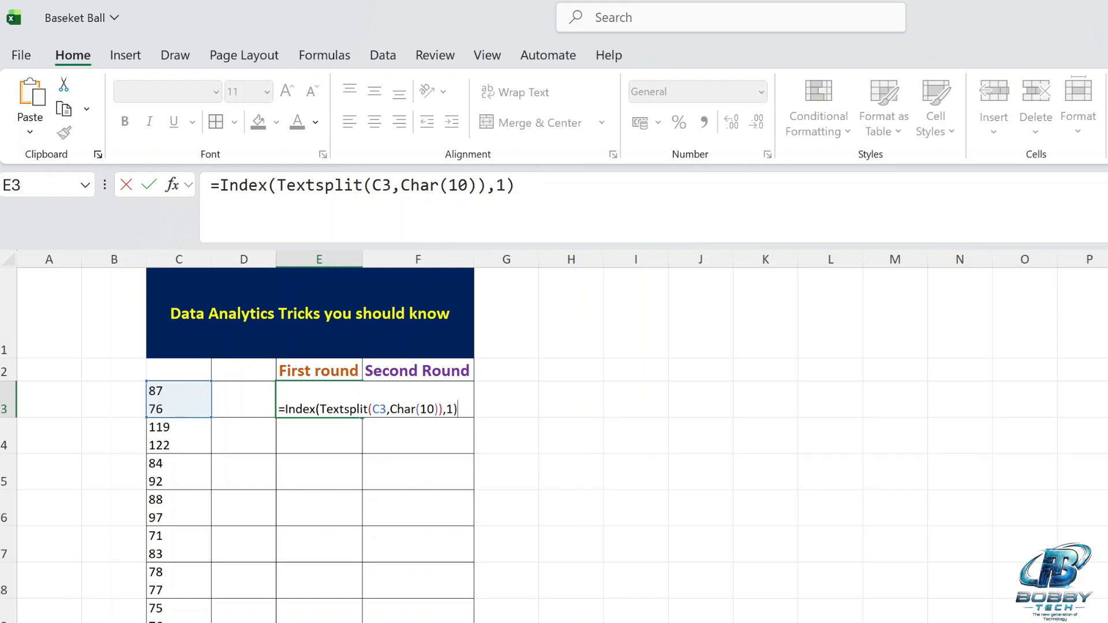
pyautogui.press('Return')
pyautogui.click(323, 399)
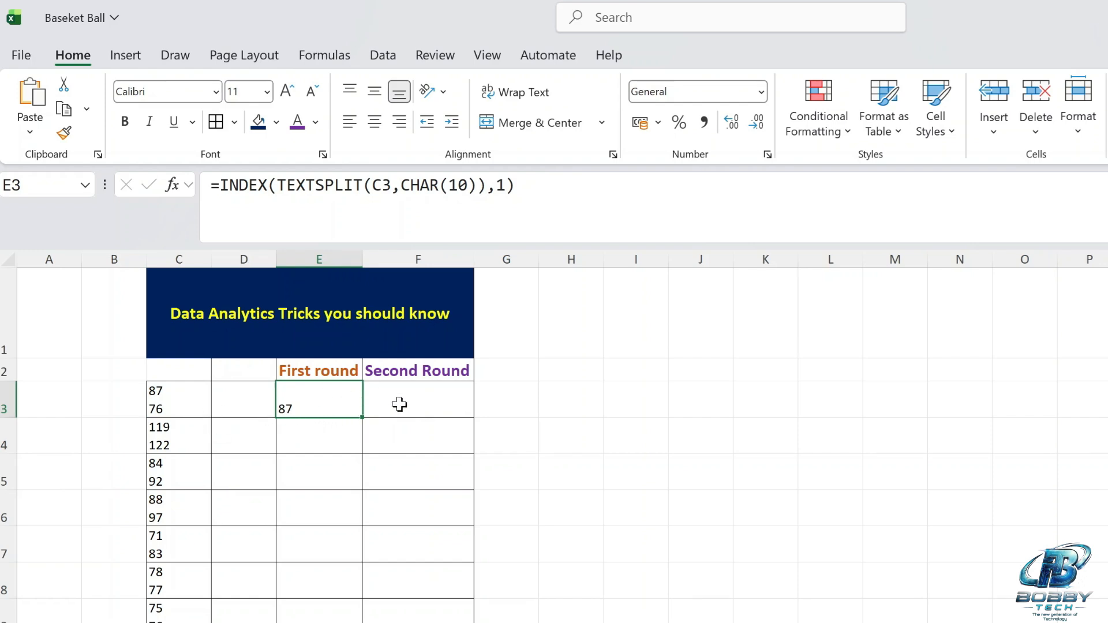
# Copy the formula text from E3 into F3 under Second Round, keeping the reference to C3.
pyautogui.click(399, 405)
pyautogui.click(334, 407)
pyautogui.moveTo(514, 186); pyautogui.dragTo(200, 198)
pyautogui.hotkey('ctrl', 'c')
pyautogui.press('Escape')
pyautogui.click(408, 403)
pyautogui.hotkey('ctrl', 'v')
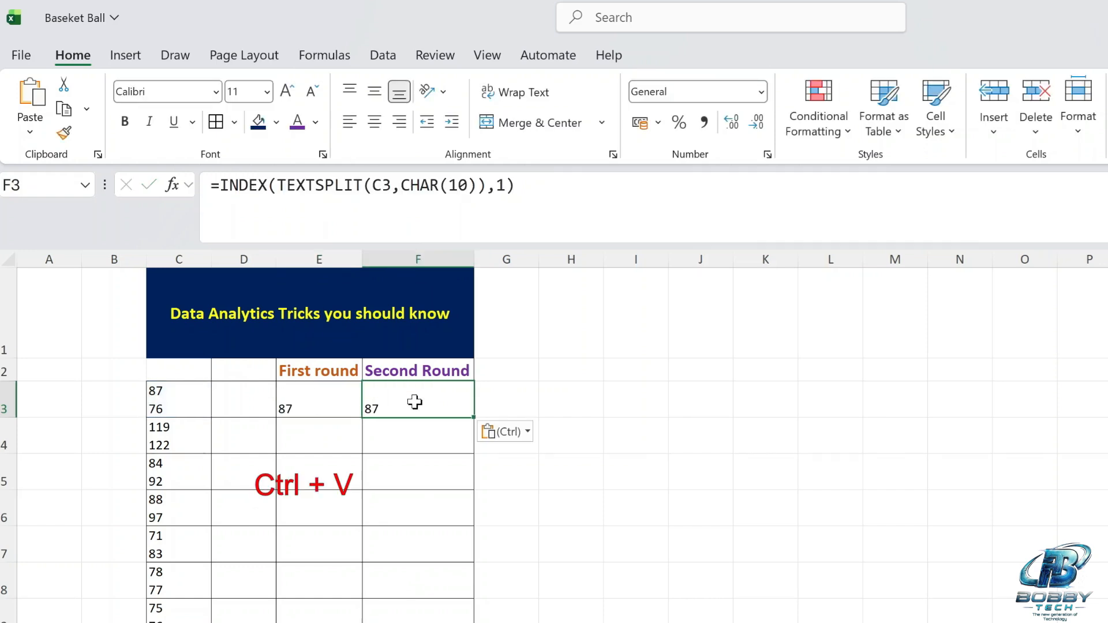
# Change the index in F3's formula to 2, giving =INDEX(TEXTSPLIT(C3,CHAR(10)),2).
pyautogui.click(514, 185)
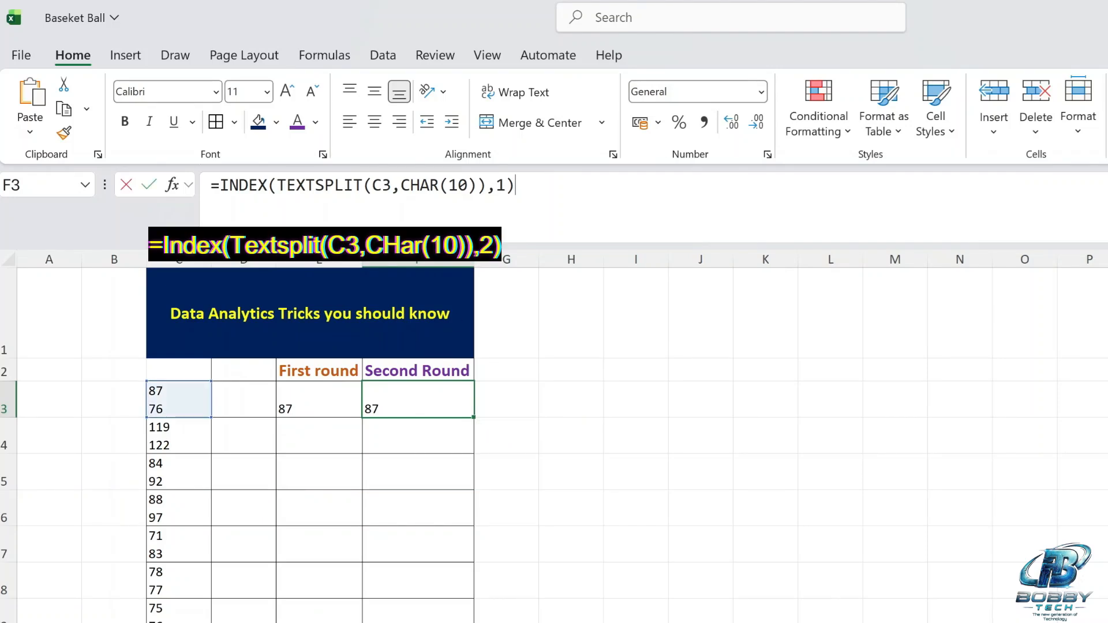
pyautogui.press('Left')
pyautogui.press('BackSpace')
pyautogui.write('2')
pyautogui.press('Return')
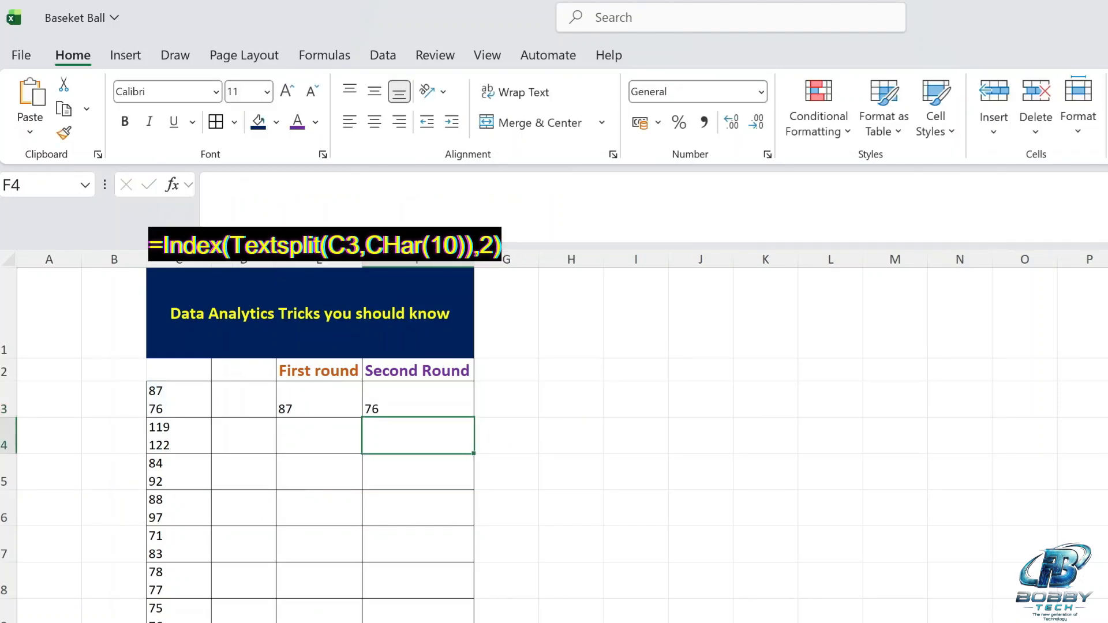
# Center the contents of columns E and F horizontally.
pyautogui.click(341, 410)
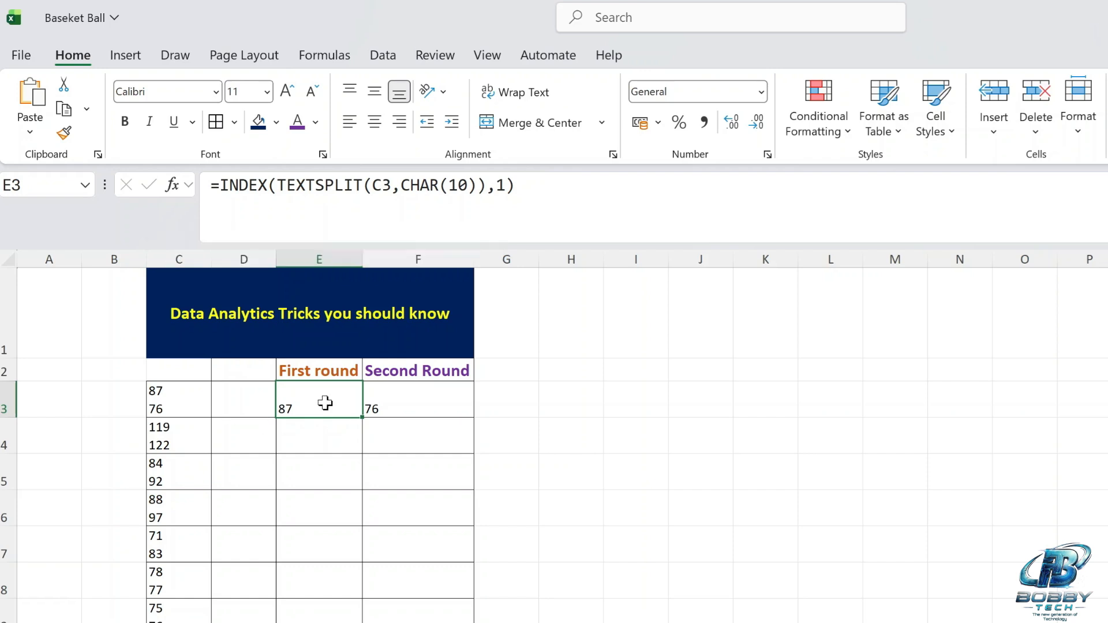
pyautogui.doubleClick(323, 404)
pyautogui.press('Escape')
pyautogui.moveTo(317, 259); pyautogui.dragTo(427, 254)
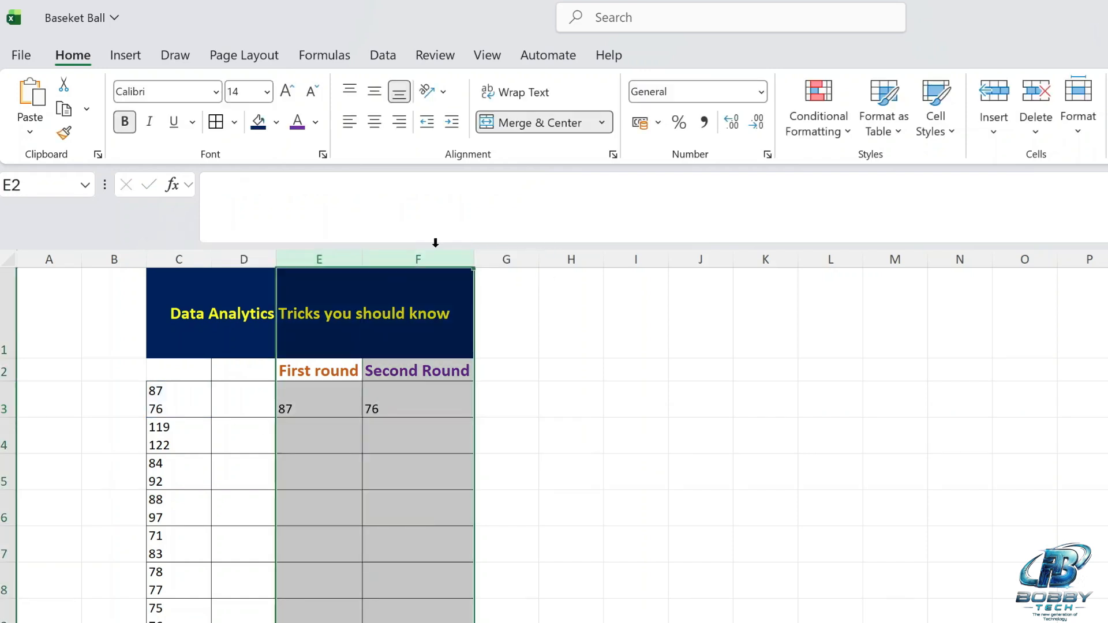
pyautogui.click(374, 122)
# Fill the formulas in E3:F3 down the remaining rows of the score table.
pyautogui.moveTo(314, 391); pyautogui.dragTo(427, 398)
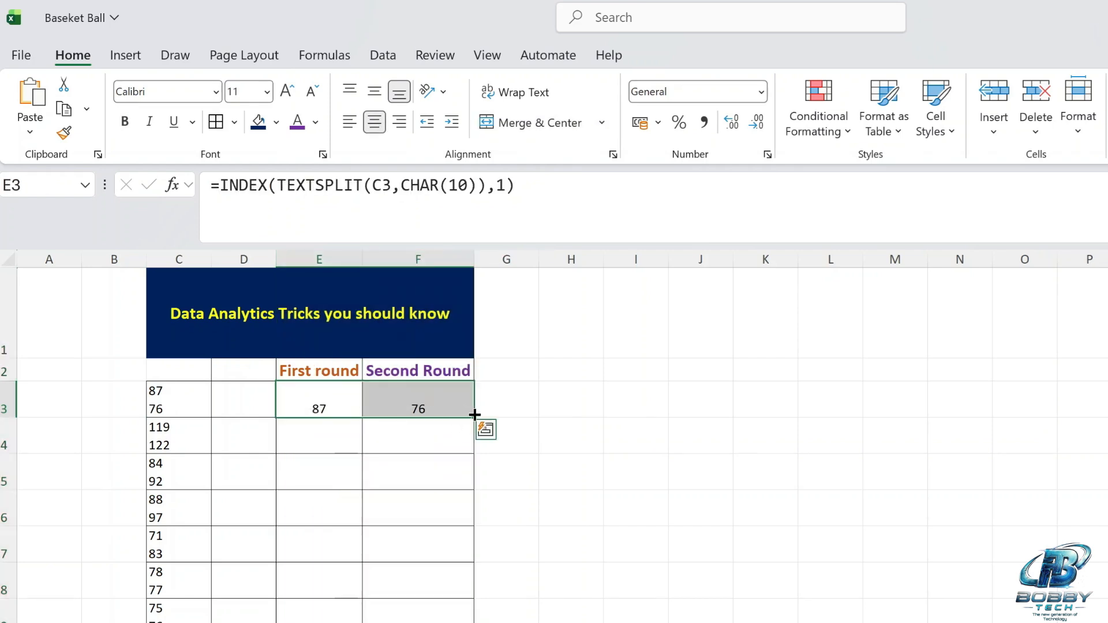
pyautogui.doubleClick(474, 415)
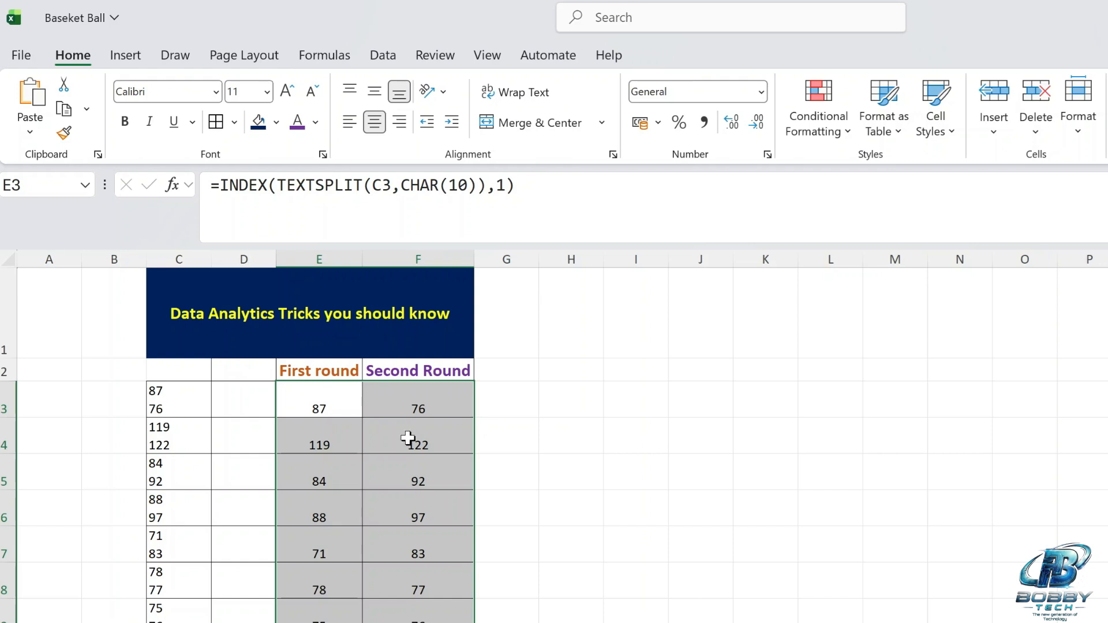
pyautogui.click(359, 464)
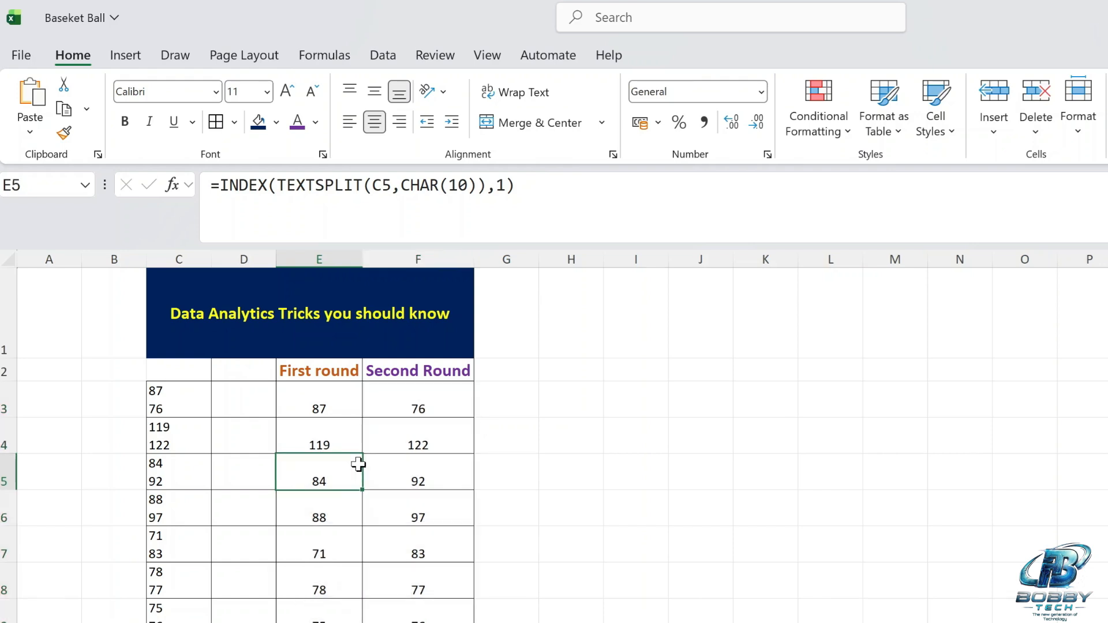